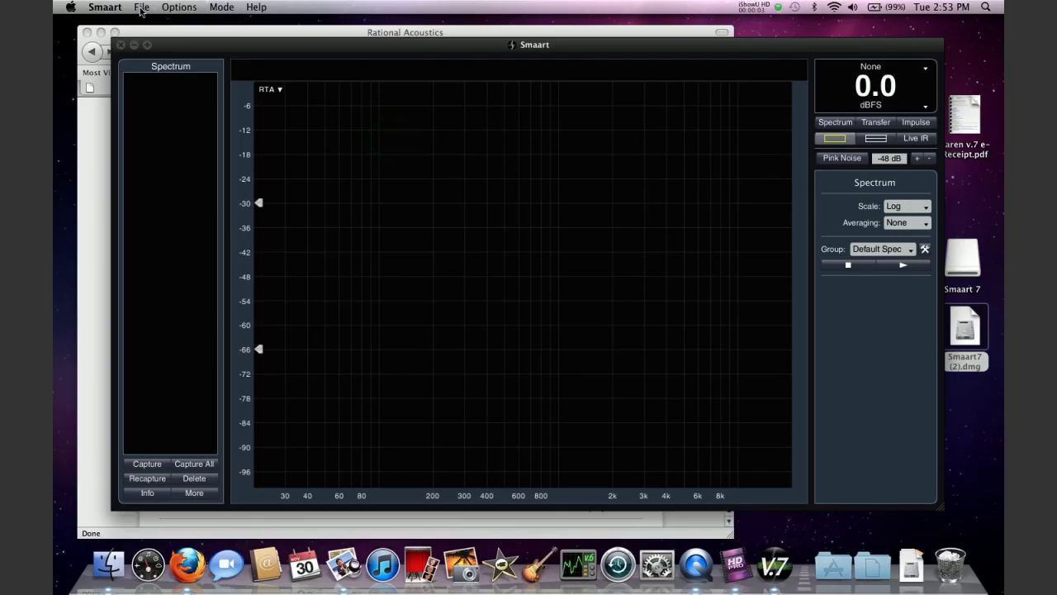
Deactivate this Smaart 7 installation from the About dialog and let the program quit
click(141, 11)
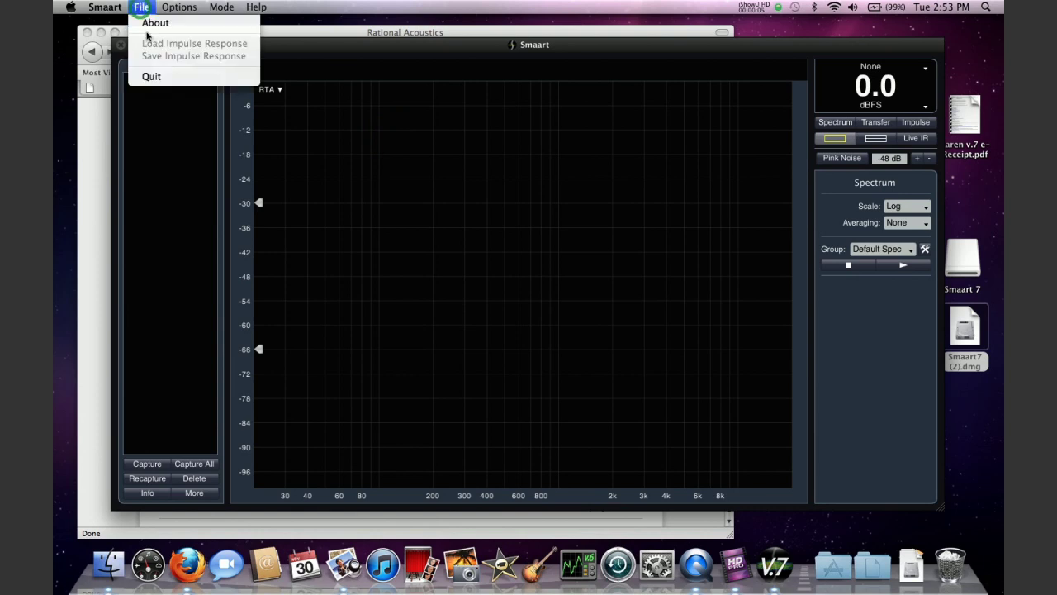
click(148, 27)
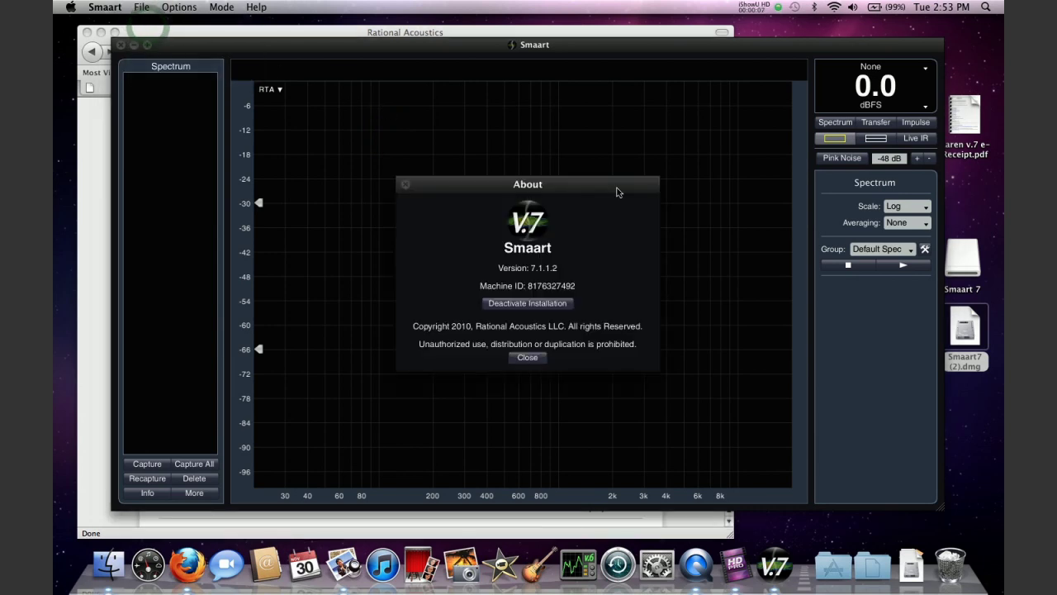
click(557, 311)
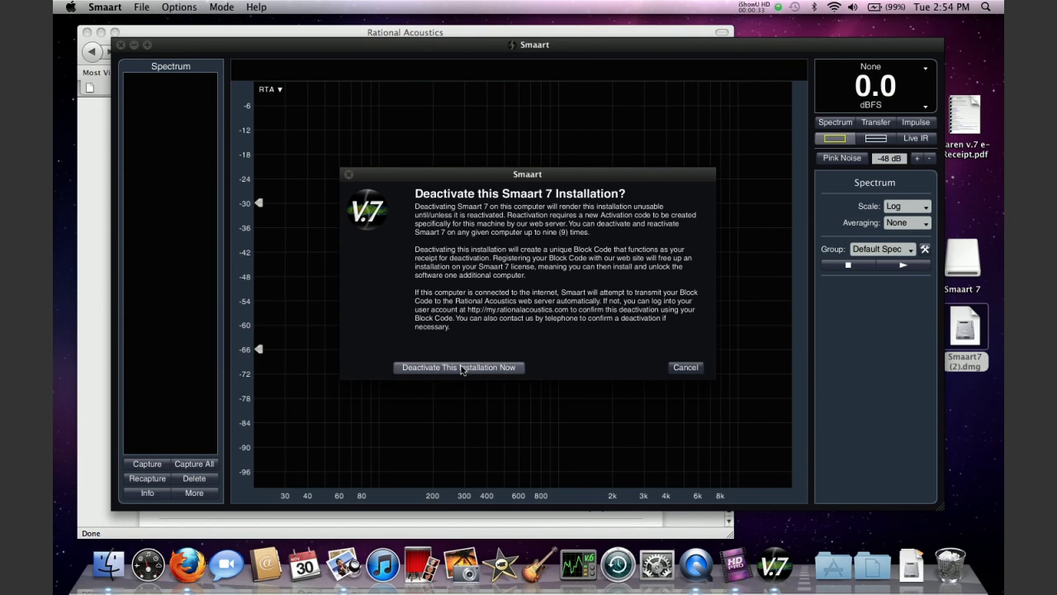
click(462, 368)
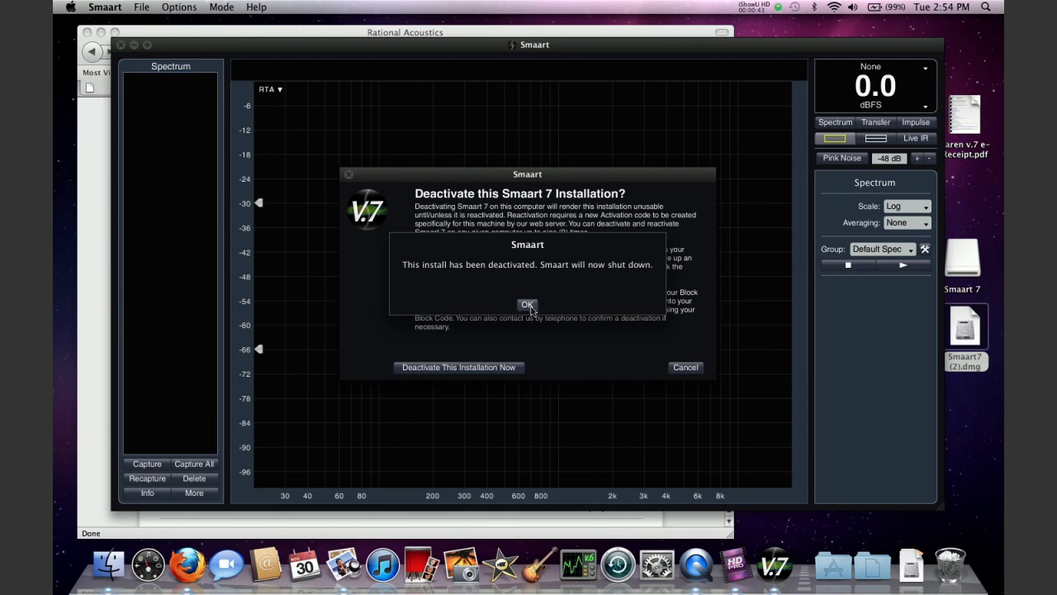
click(529, 305)
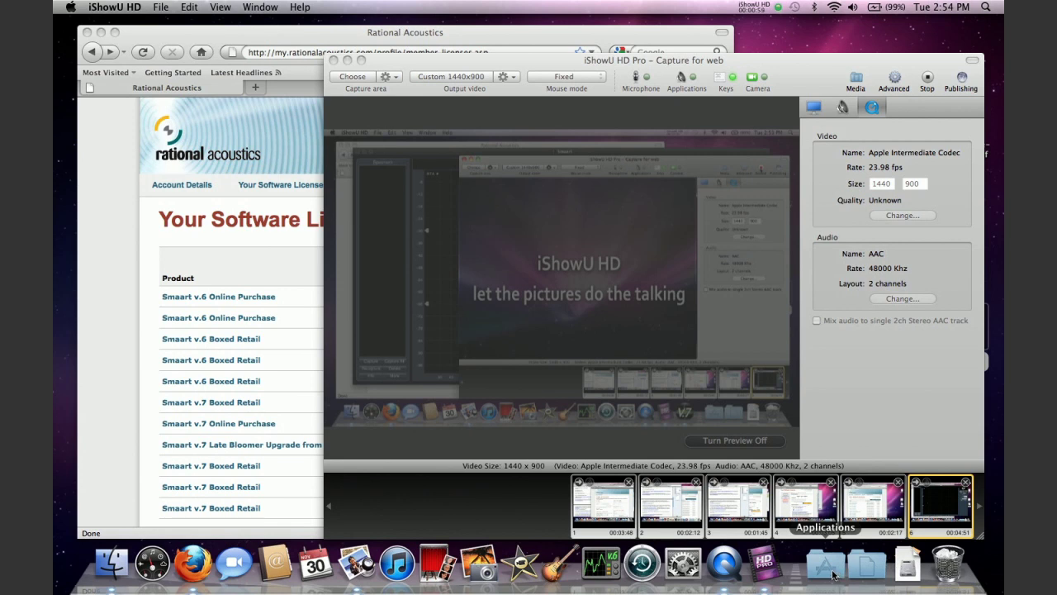
Relaunch Smaart from the Applications stack in the Dock
click(834, 574)
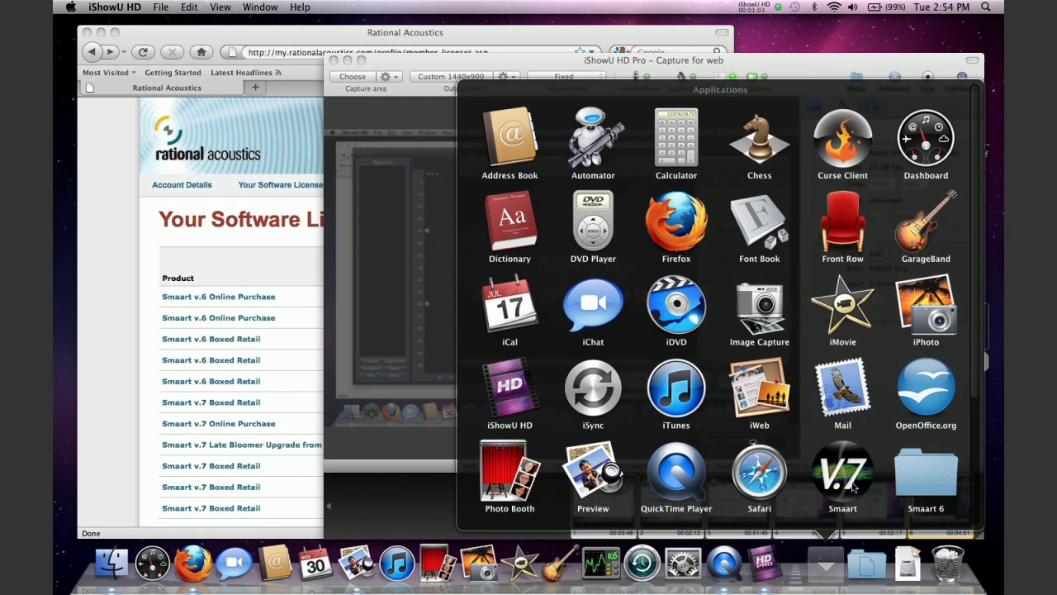
click(853, 487)
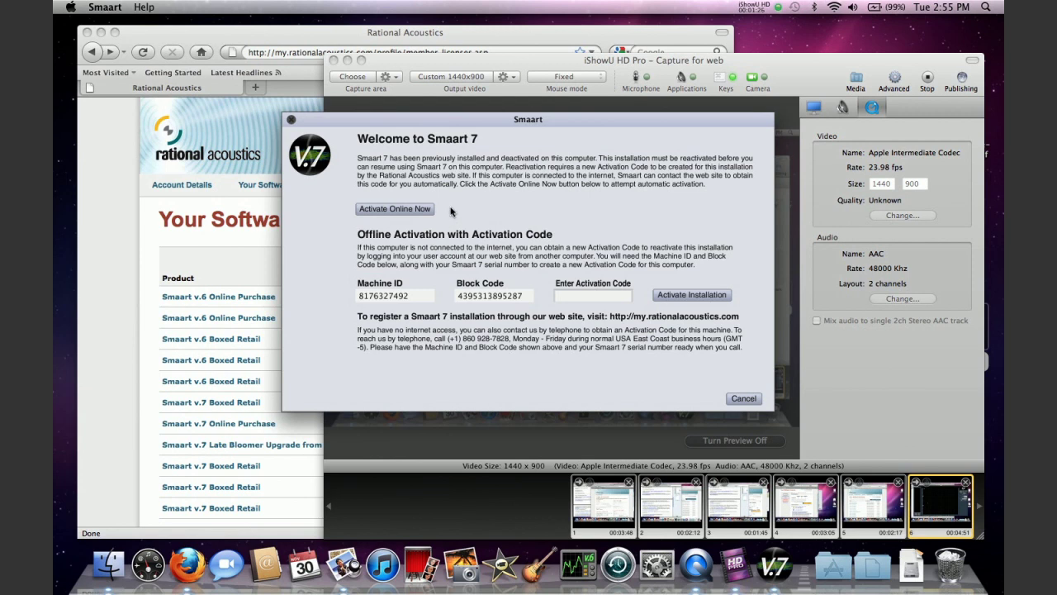
Try Activate Online Now twice, then bring Firefox's Rational Acoustics licenses page forward
click(424, 210)
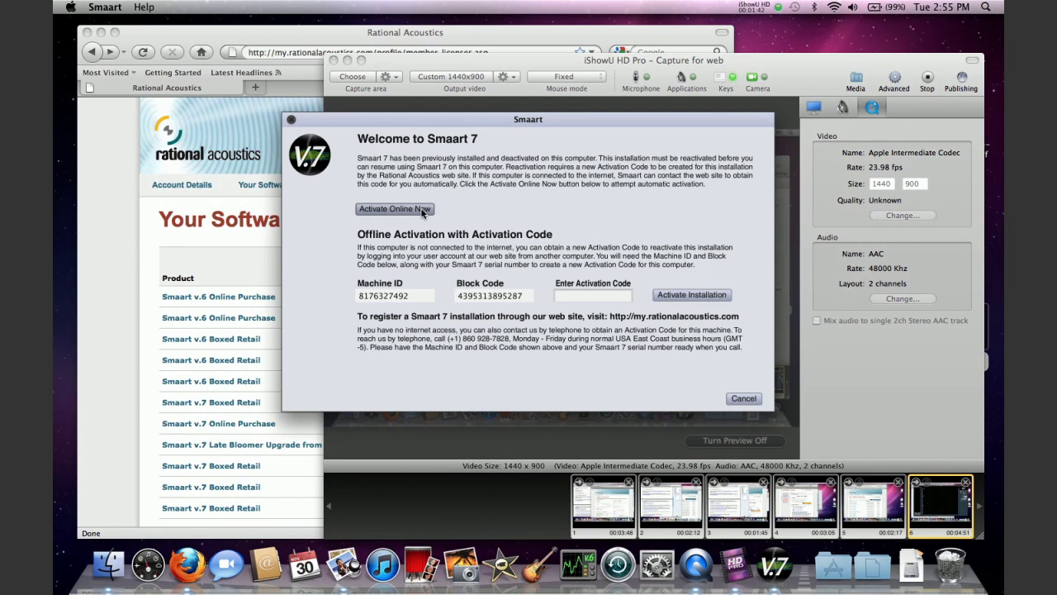
click(422, 210)
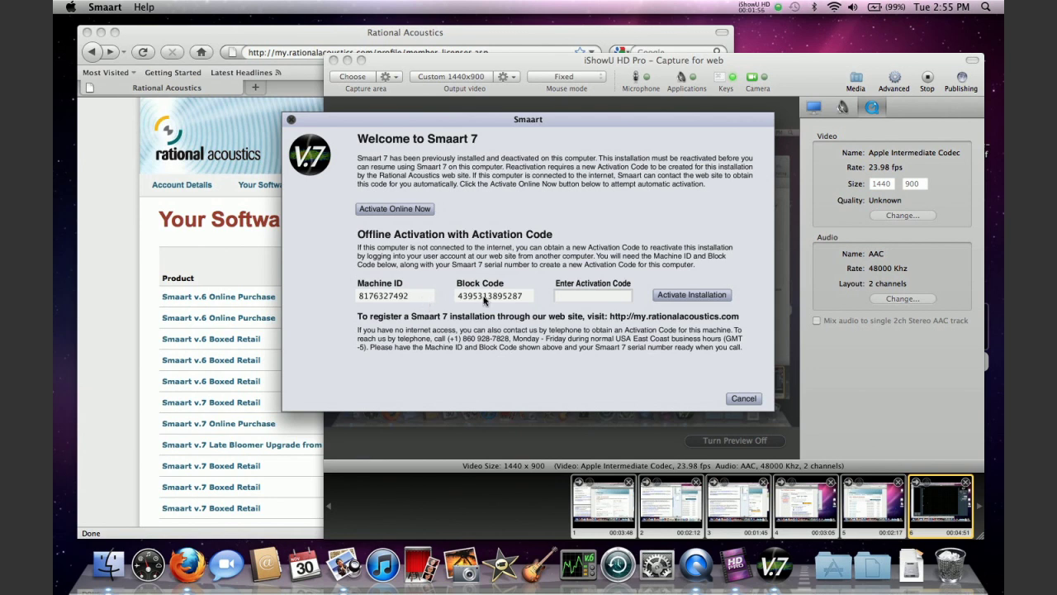
drag(462, 121, 481, 132)
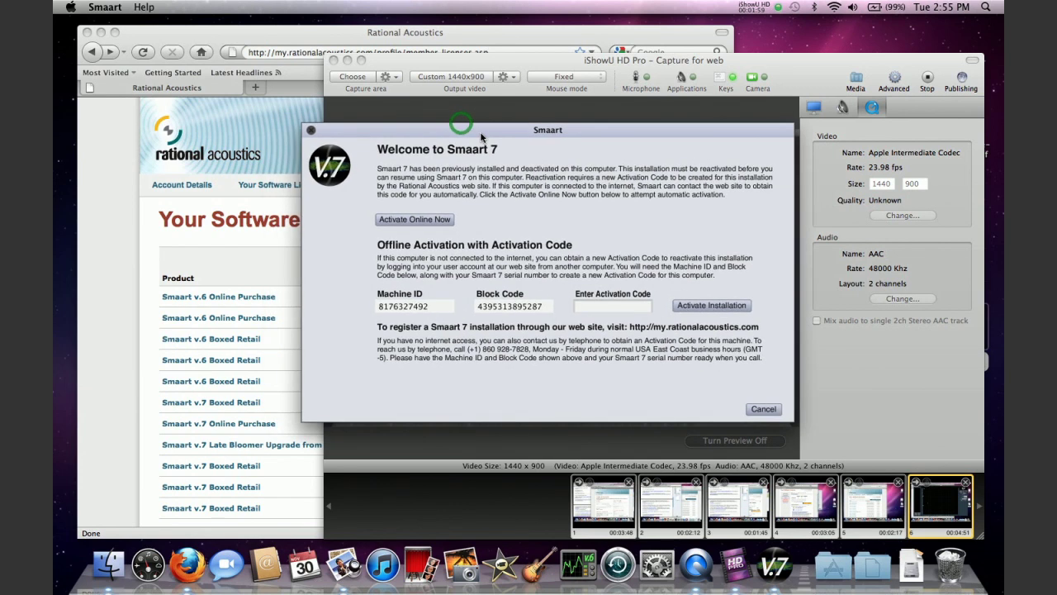
click(263, 36)
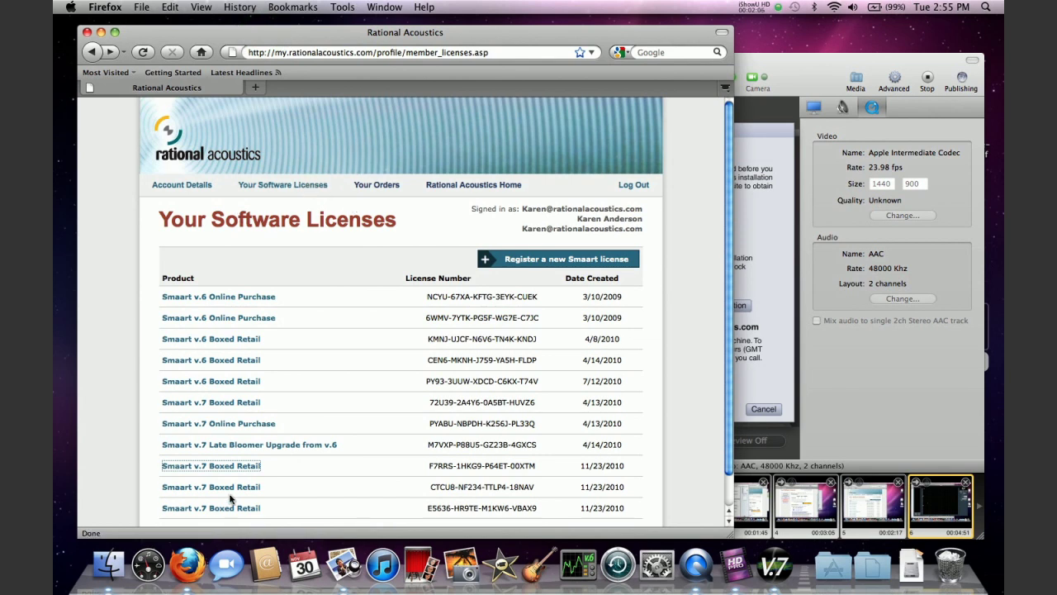
Open the Smaart v.7 Boxed Retail license and start registering a new installation
click(233, 467)
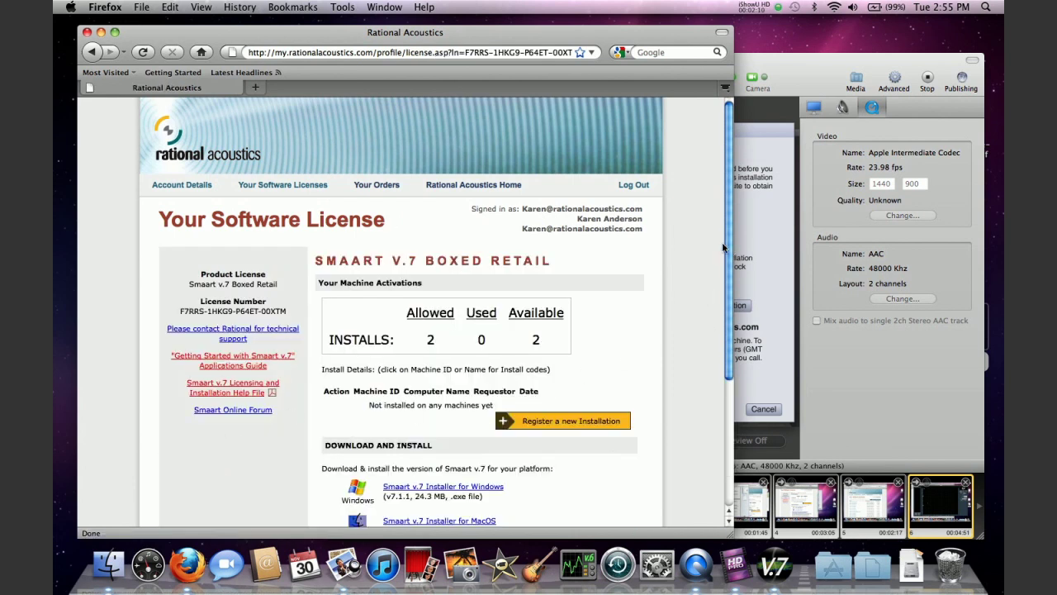
scroll(723, 247, down, 3)
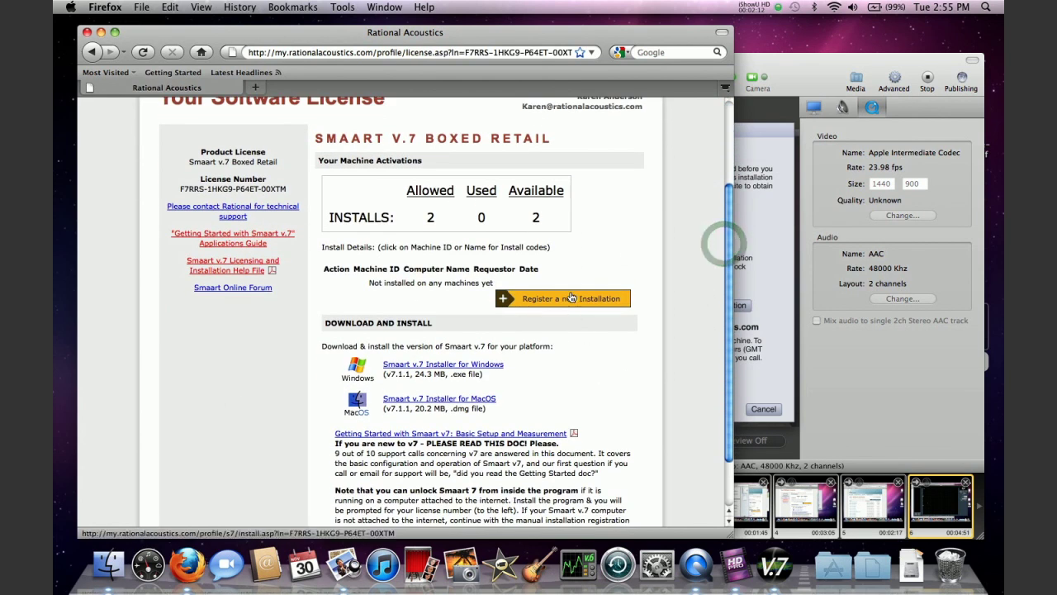
click(570, 299)
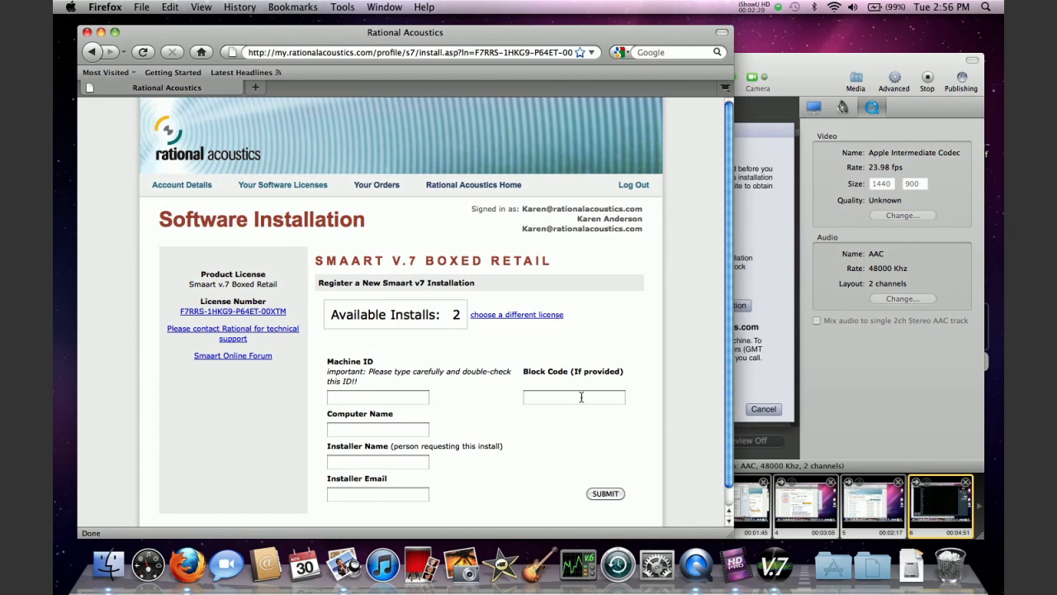
click(365, 397)
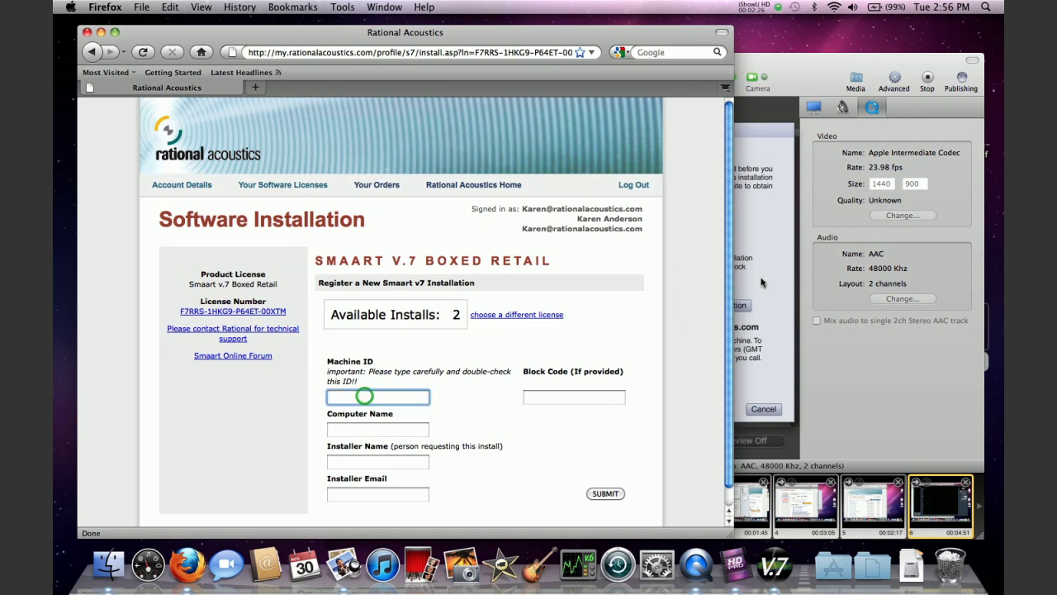
Fill the Machine ID field with the machine ID shown in Smaart's activation window
click(768, 278)
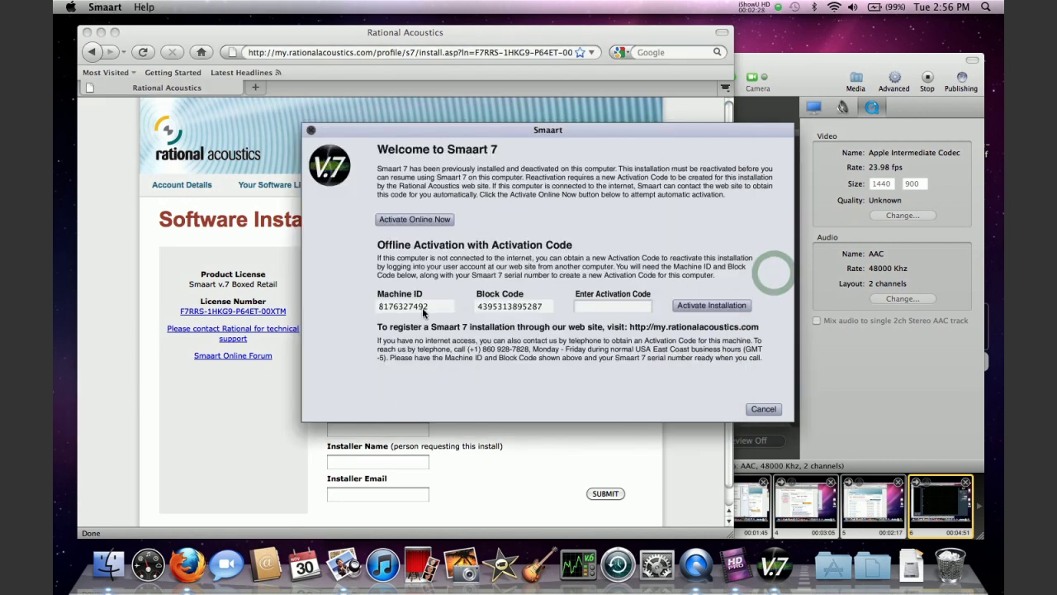
drag(427, 308, 376, 310)
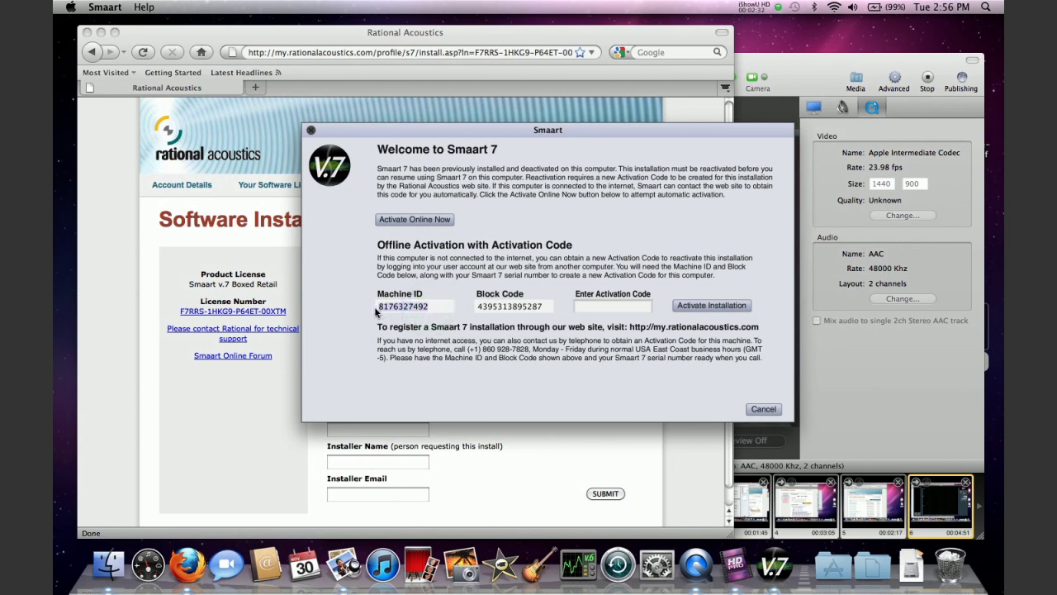
click(251, 439)
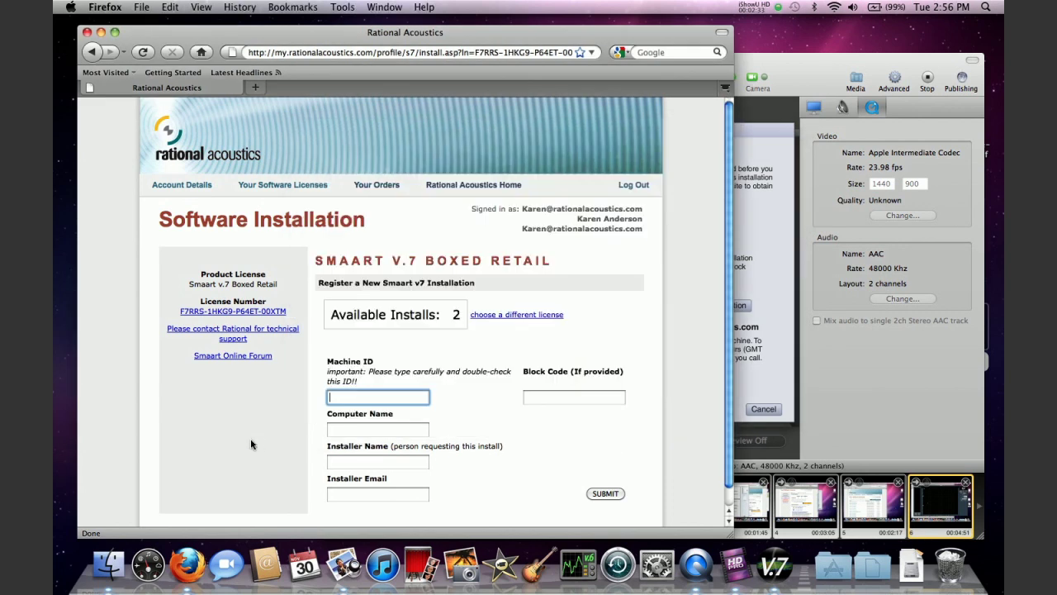
click(345, 400)
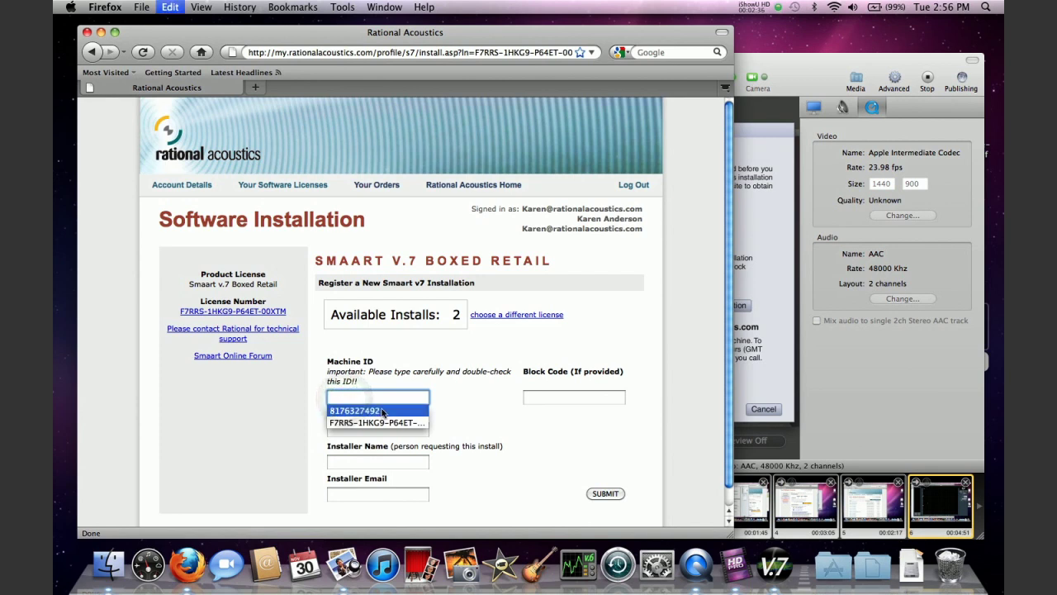
click(376, 422)
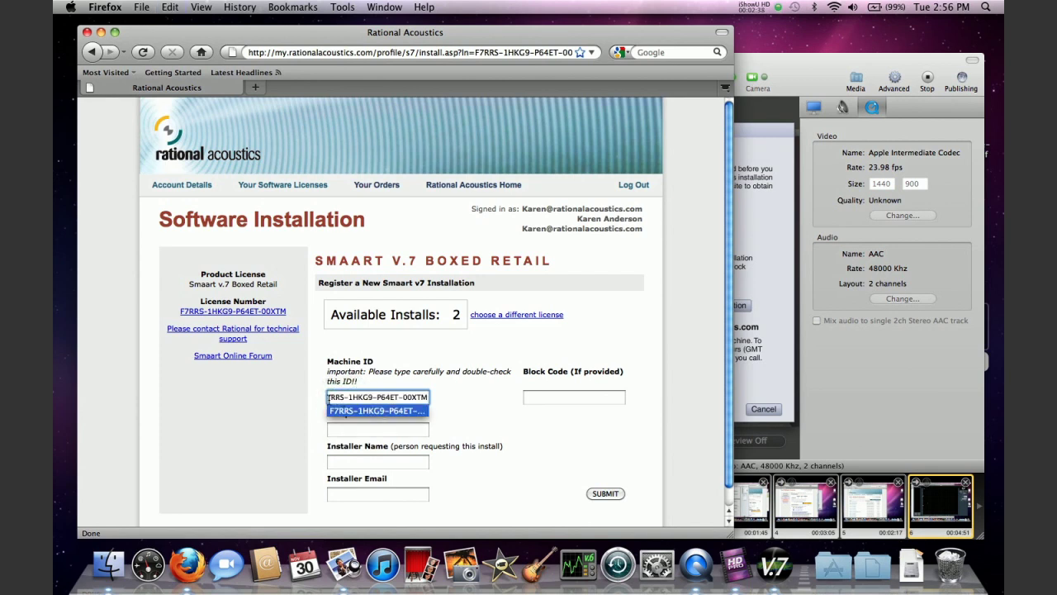
click(329, 397)
key(BackSpace)
key(BackSpace)
key(BackSpace)
key(BackSpace)
key(BackSpace)
key(BackSpace)
key(BackSpace)
key(BackSpace)
key(BackSpace)
key(BackSpace)
key(BackSpace)
key(BackSpace)
key(BackSpace)
key(BackSpace)
key(BackSpace)
key(BackSpace)
key(BackSpace)
key(BackSpace)
key(BackSpace)
key(BackSpace)
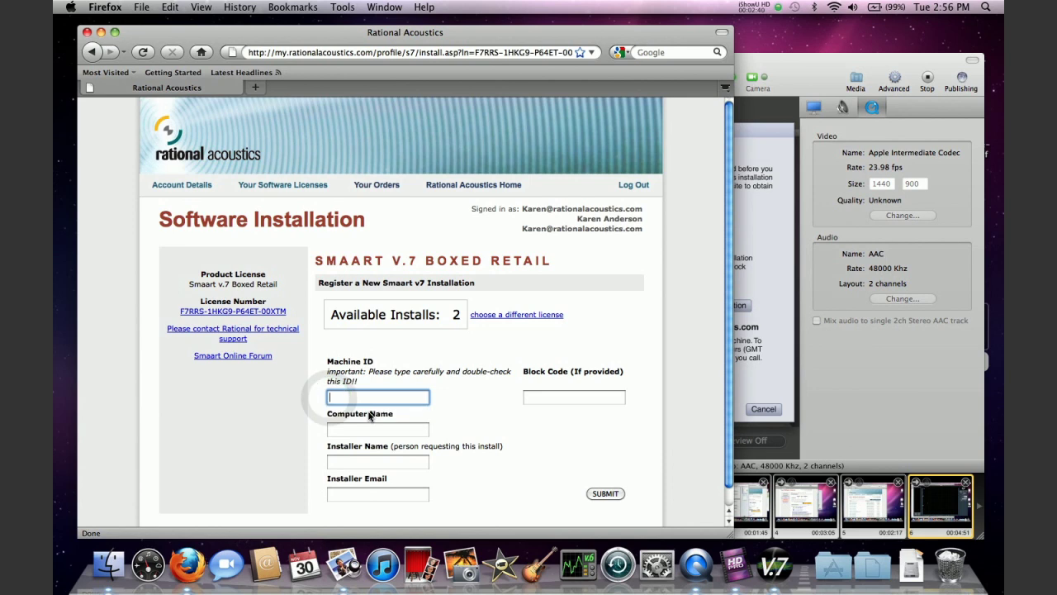
click(366, 404)
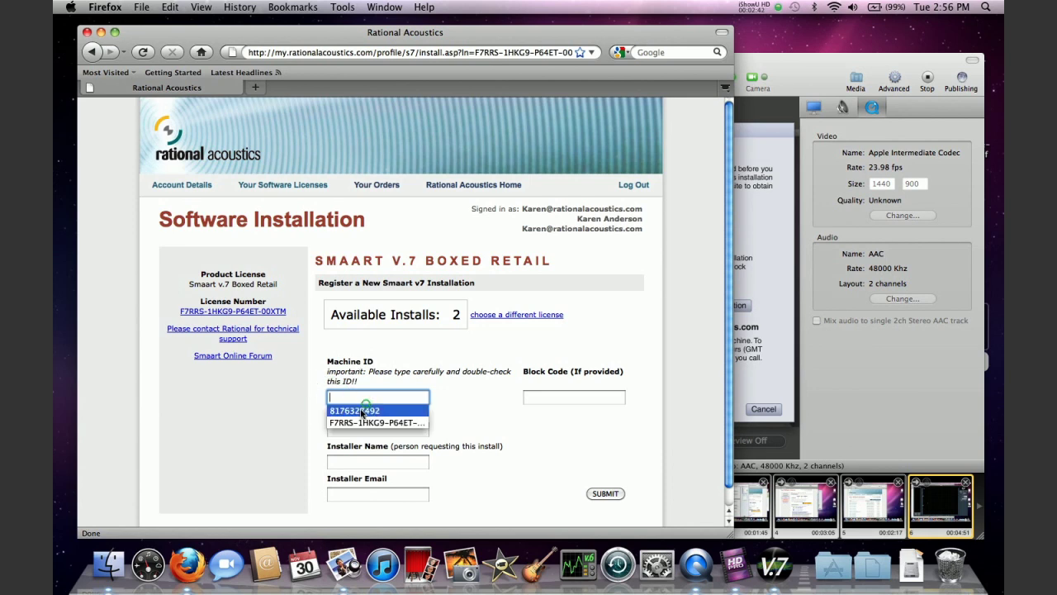
click(363, 410)
Enter the Block Code from the Smaart activation window into the form
click(576, 399)
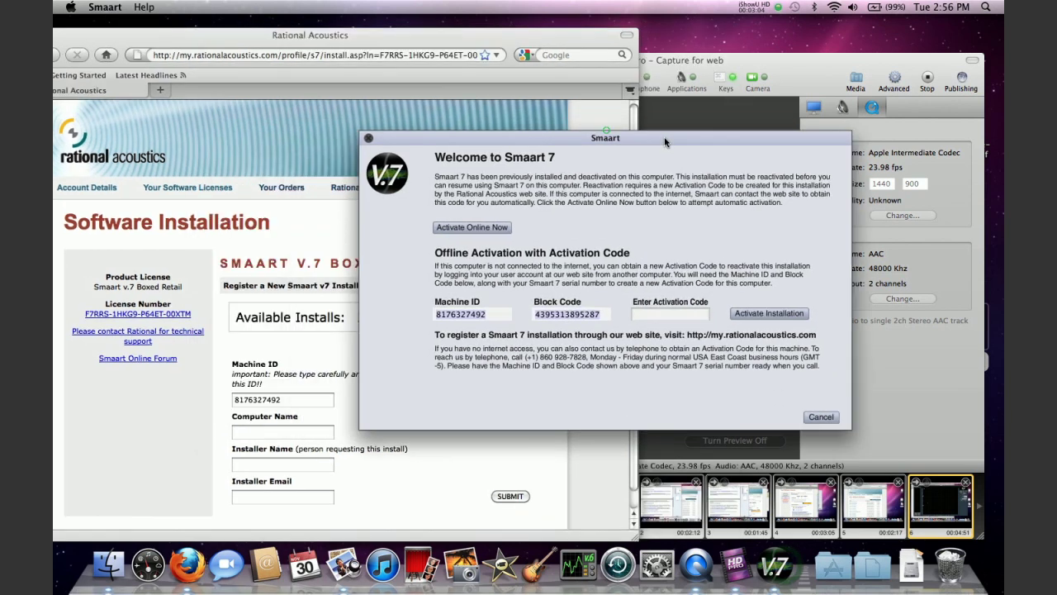
drag(664, 138, 848, 141)
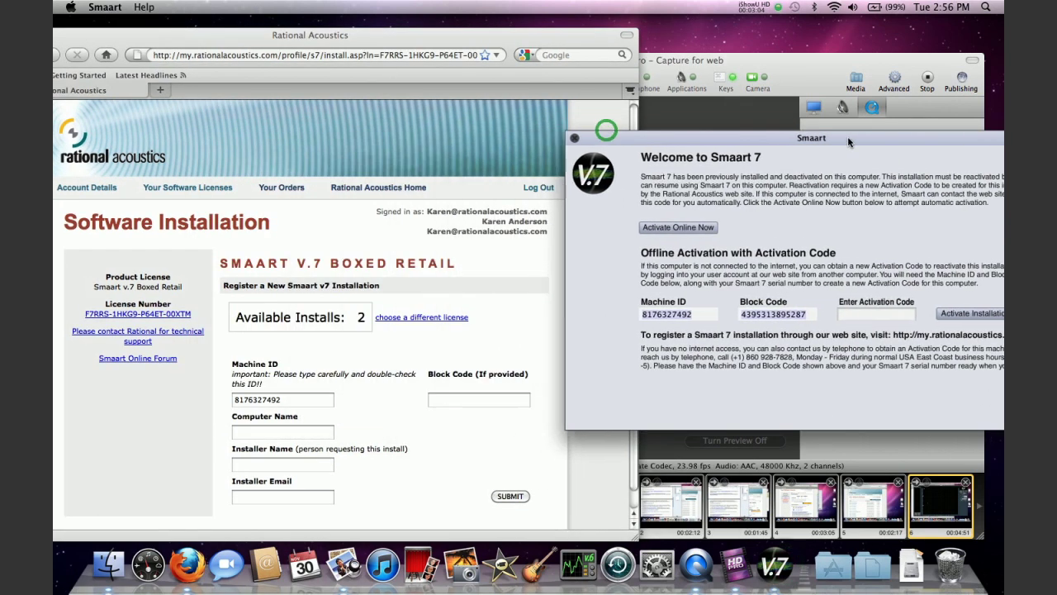
click(478, 401)
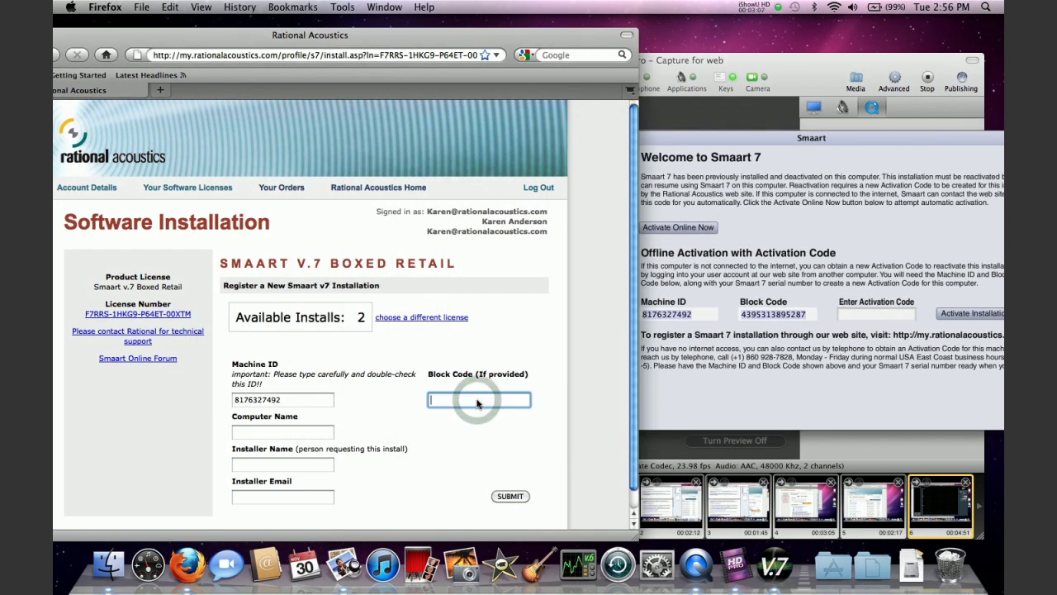
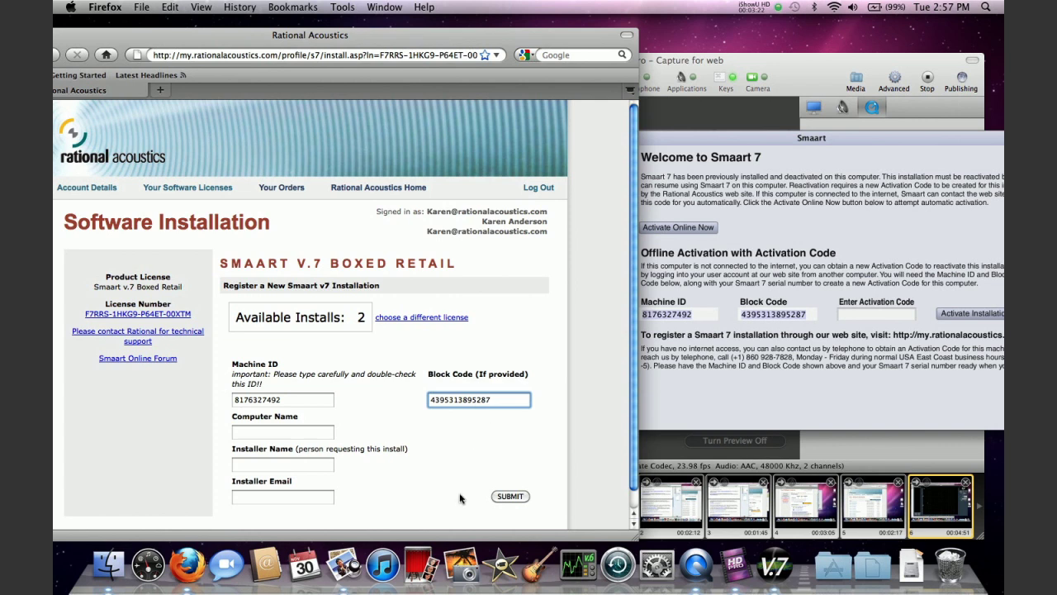
Fill in the computer name, the installer's full name and the installer's e-mail address
click(307, 431)
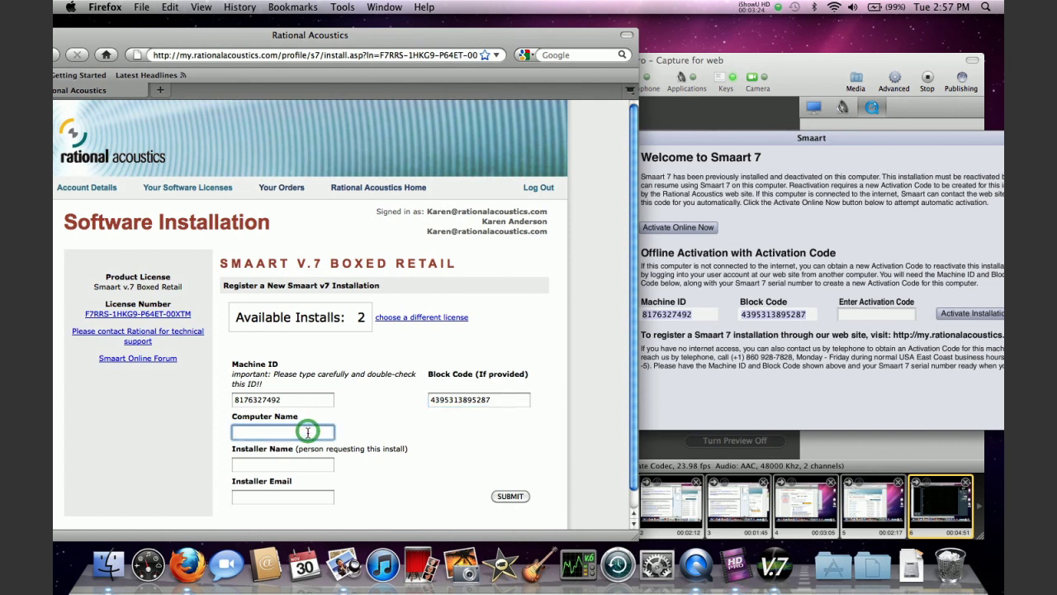
text(Karen Vdieo Mac)
click(287, 468)
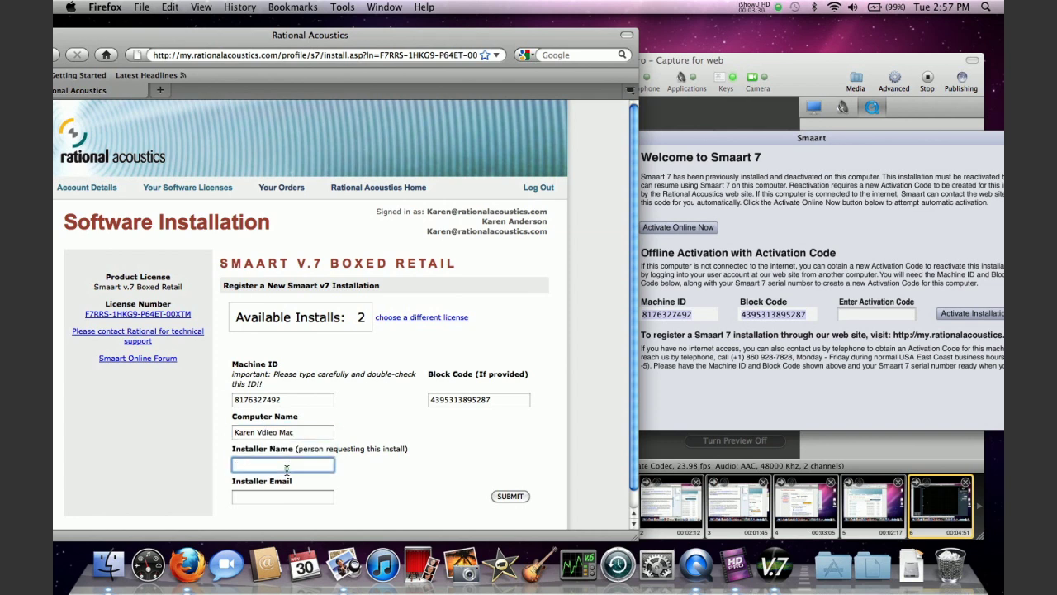
key(Tab)
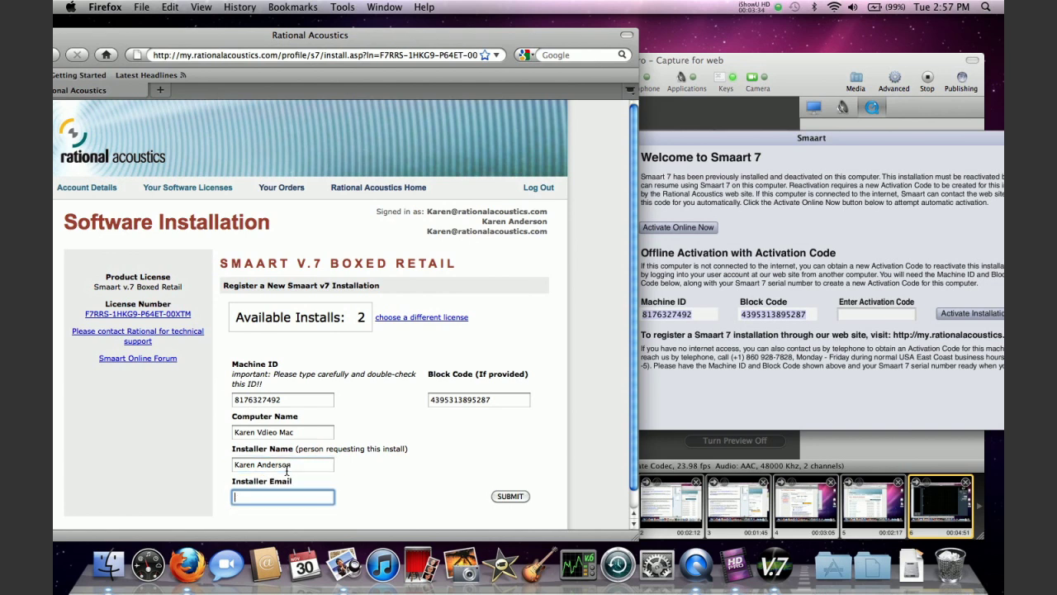
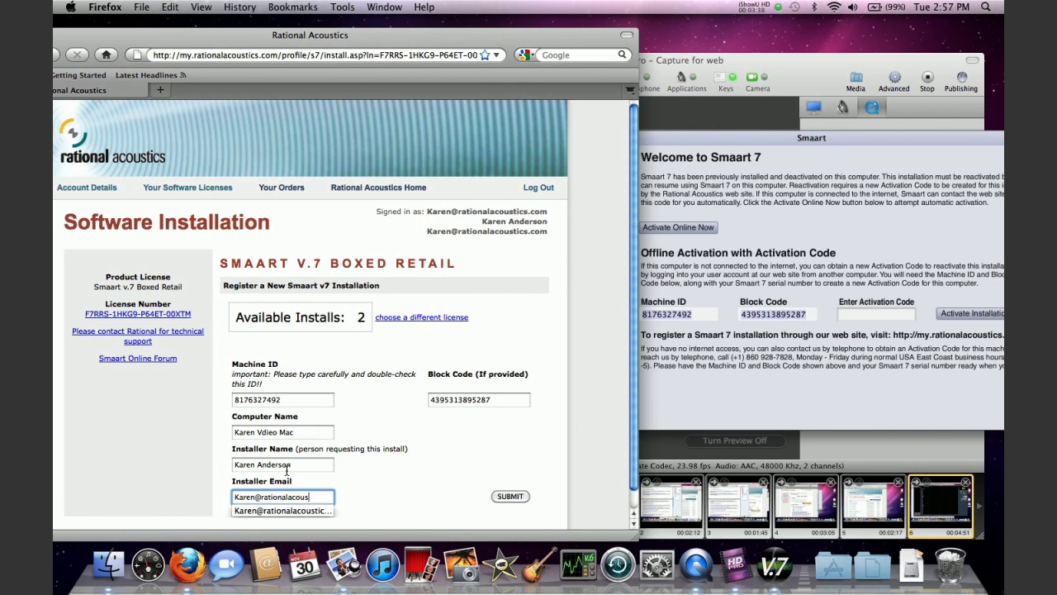
Submit the registration to get an activation code, then return to Smaart's activation window
click(511, 497)
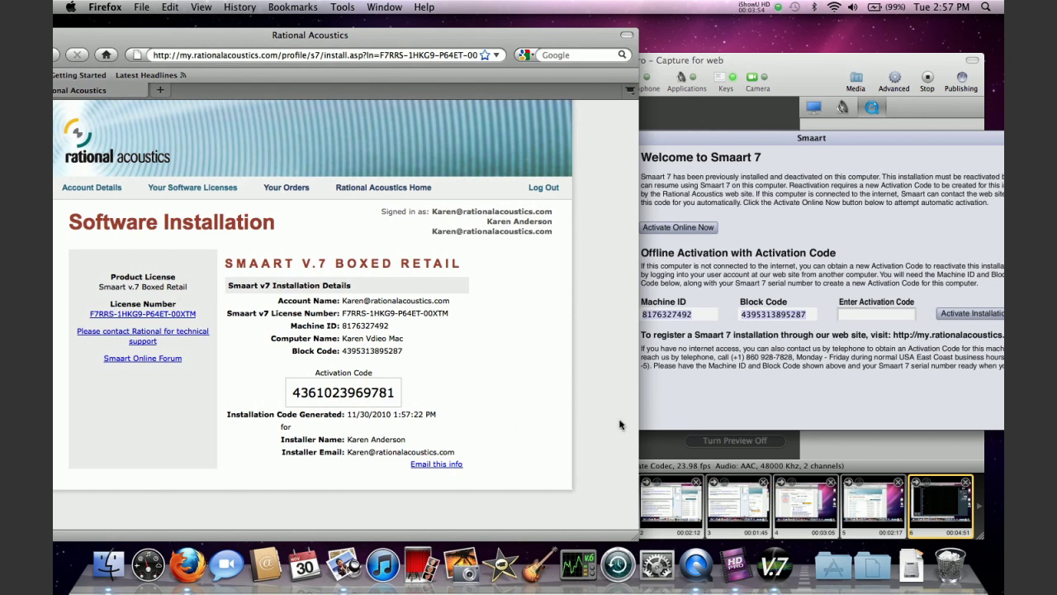
click(865, 314)
click(865, 315)
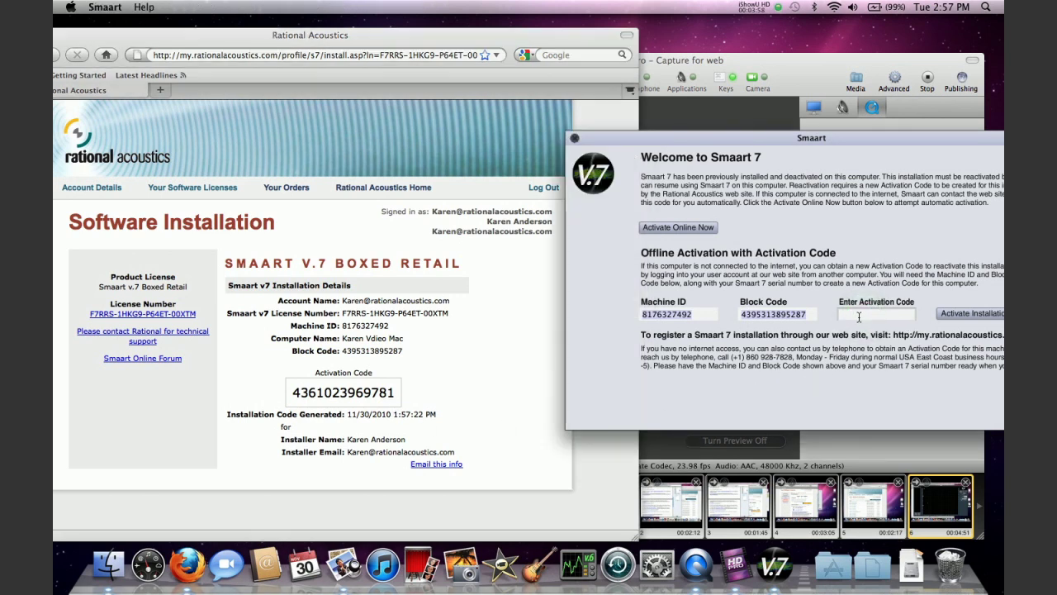
Enter the generated activation code in Smaart and activate the installation offline
click(859, 317)
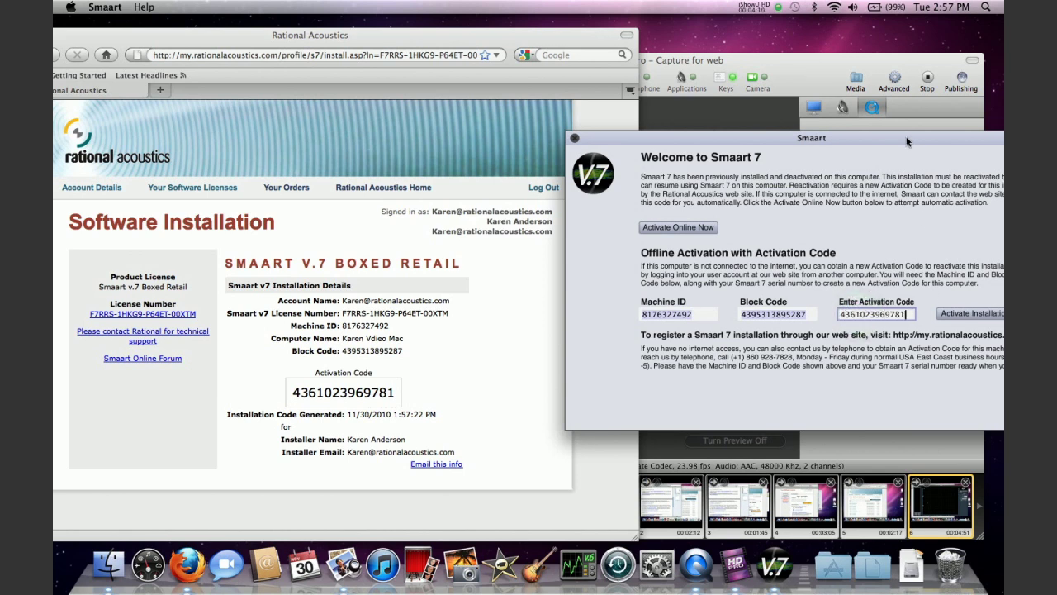
drag(905, 141, 809, 145)
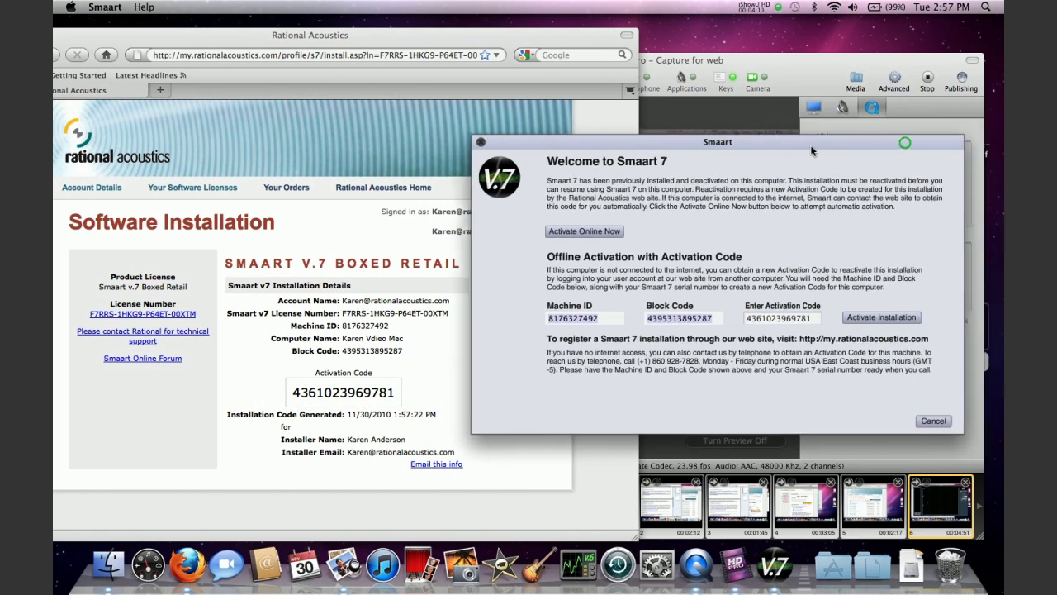
click(886, 320)
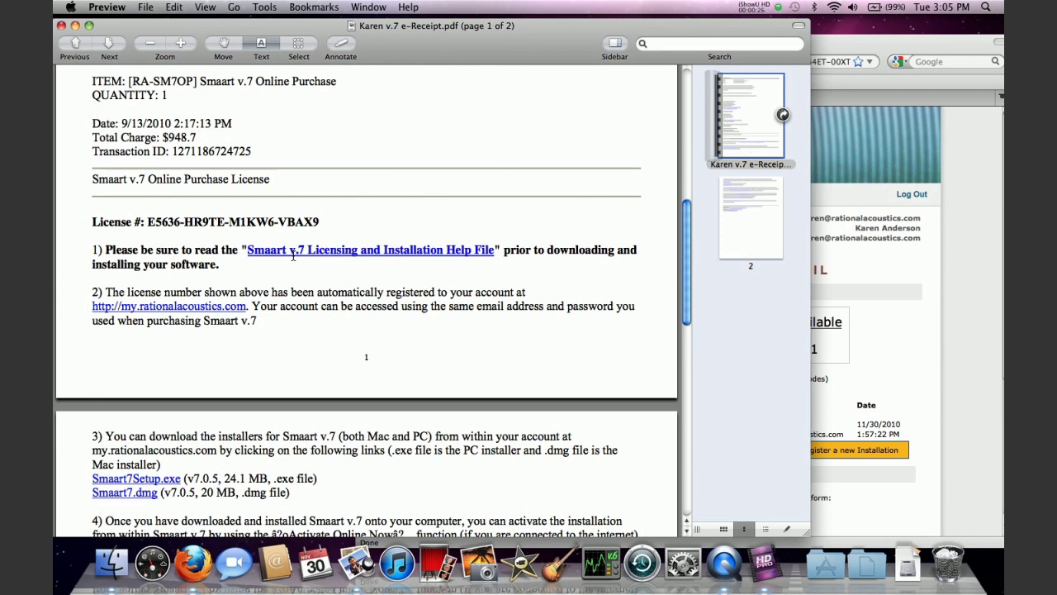
Open the Licensing and Installation Help PDF from the Smaart v7 Getting Started page in Preview
click(877, 256)
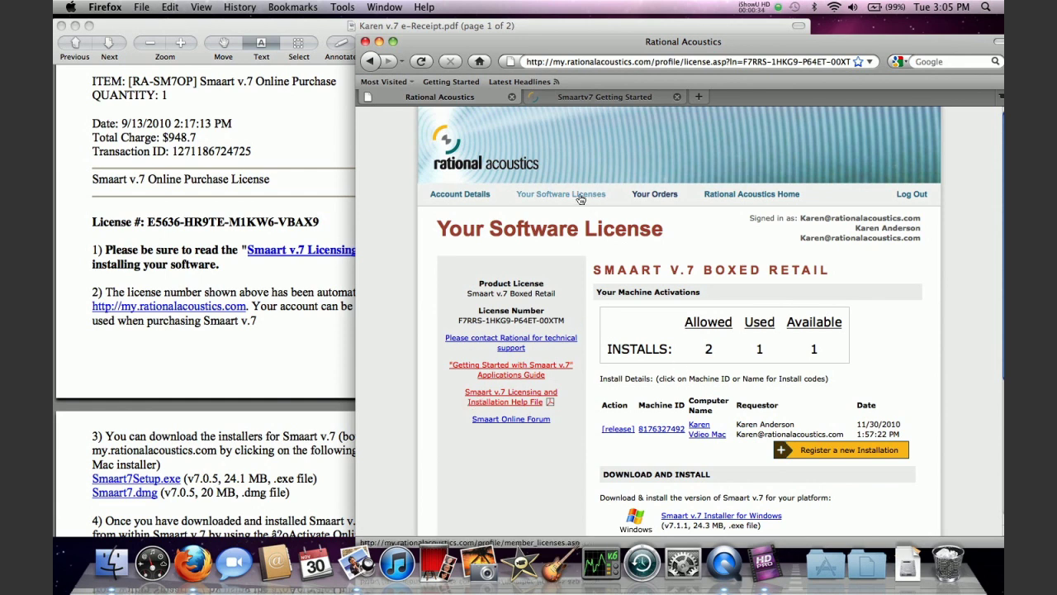
click(589, 100)
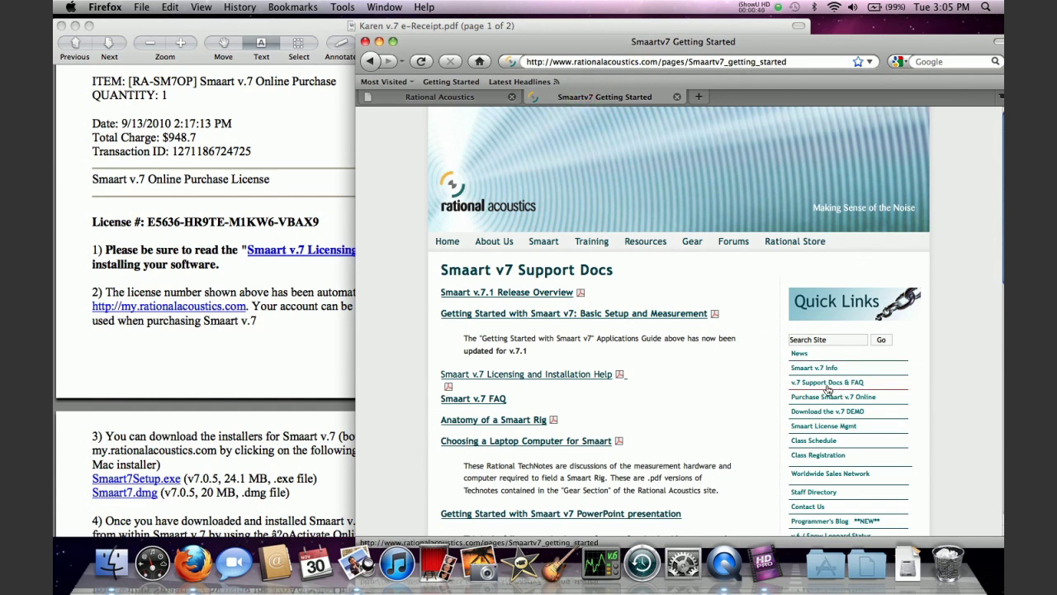
click(580, 378)
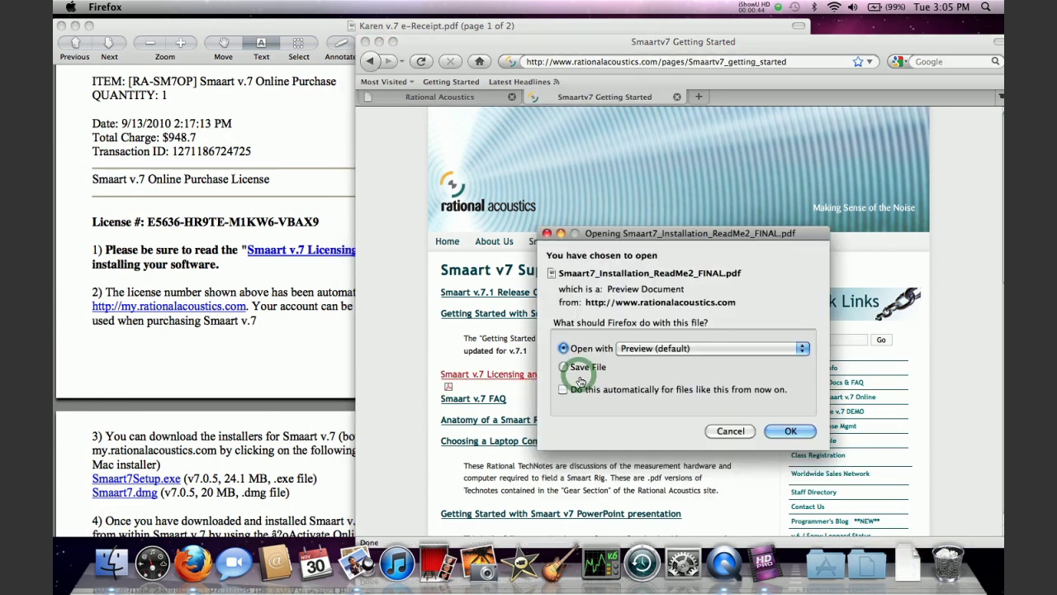
click(791, 433)
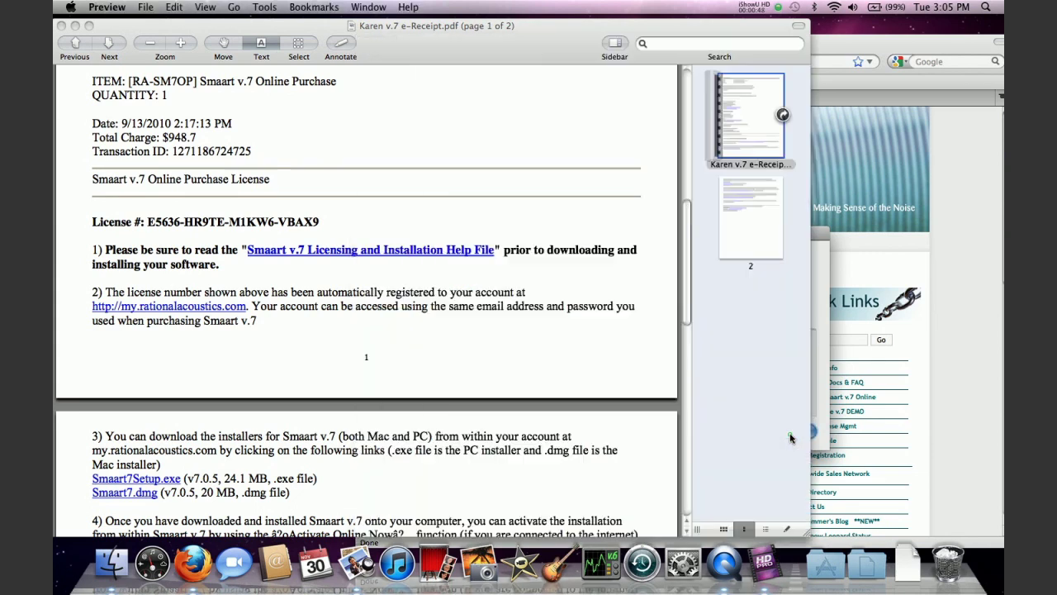